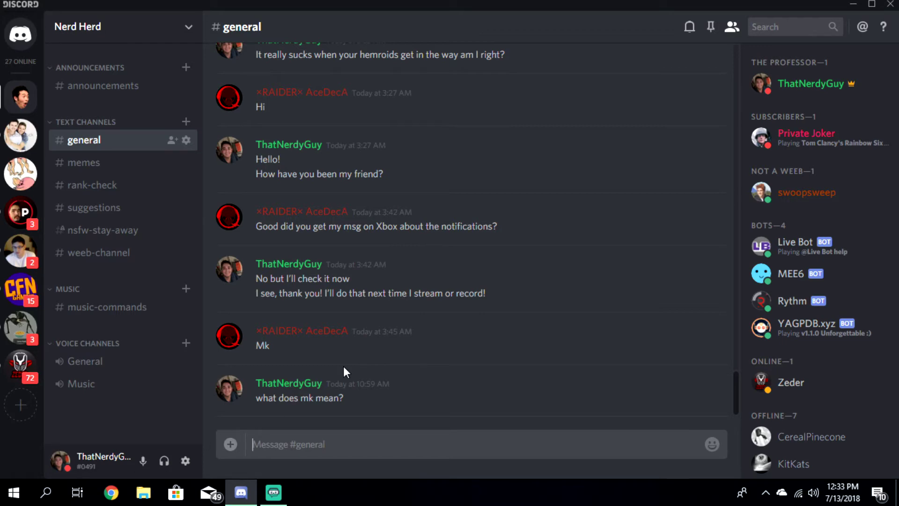
Cycle through several servers, including Memecord, CFN Gaming and Zeder, then return to Nerd Herd.
click(14, 145)
click(18, 175)
click(19, 212)
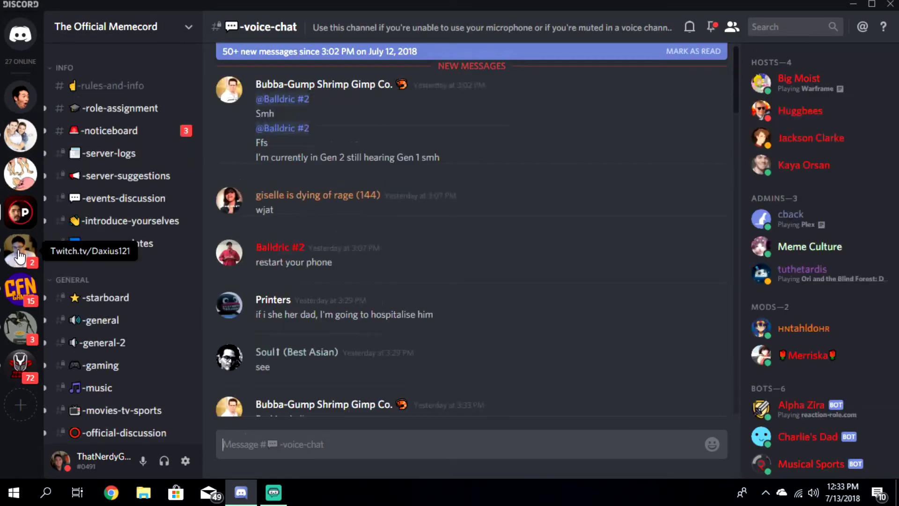
click(18, 255)
click(19, 288)
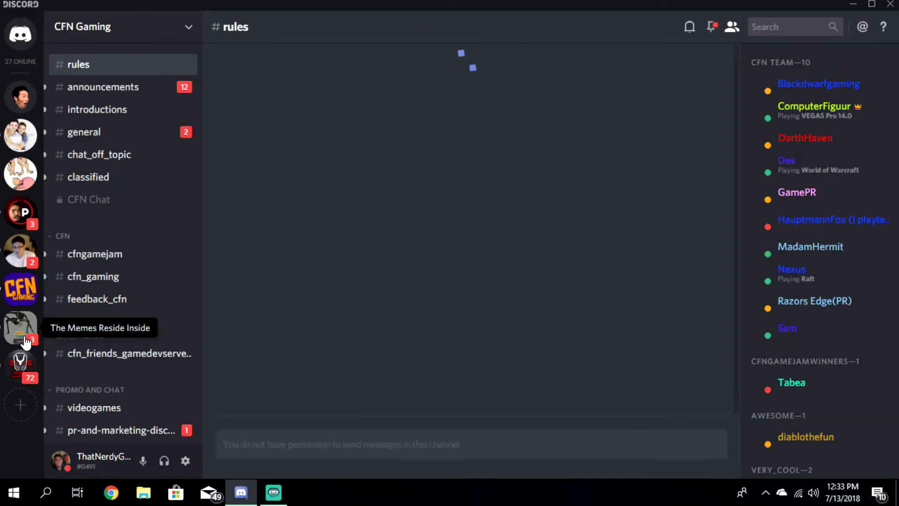
click(25, 340)
click(20, 365)
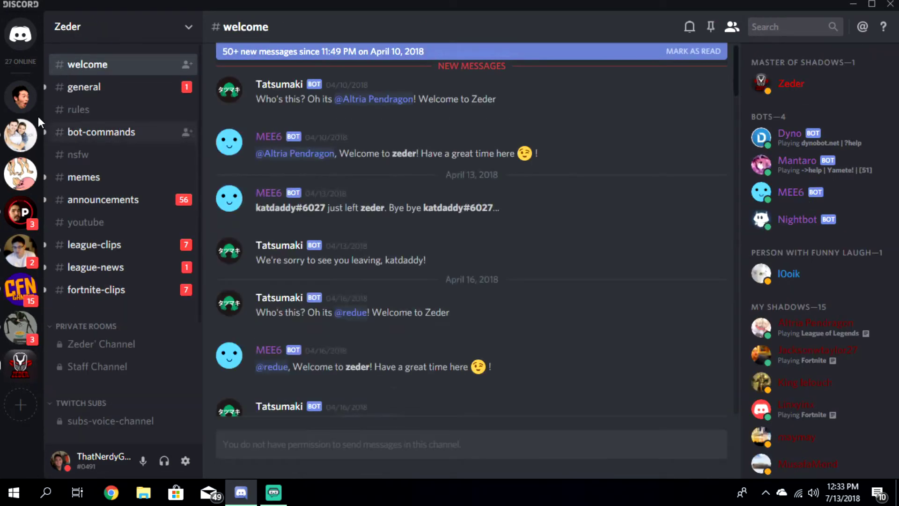
click(21, 97)
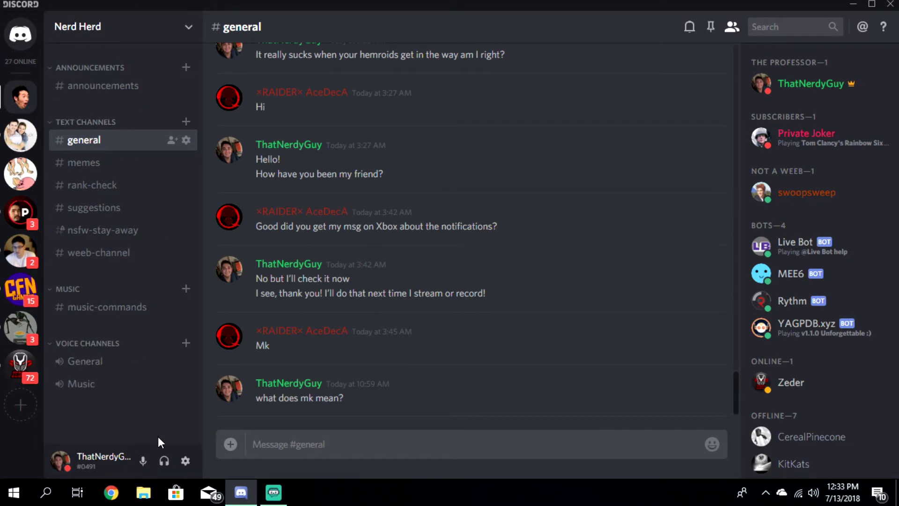
Go to the Streamer Mode page under App Settings in User Settings.
click(185, 461)
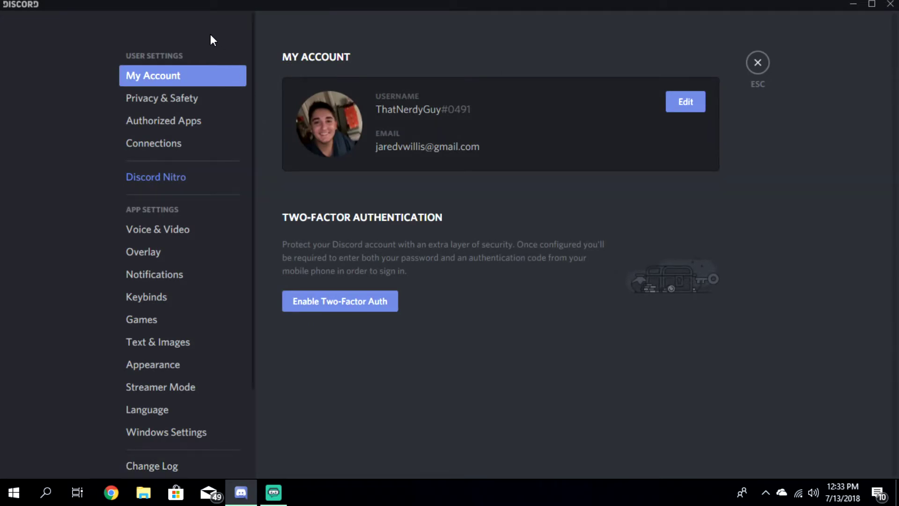
scroll(182, 248, down, 3)
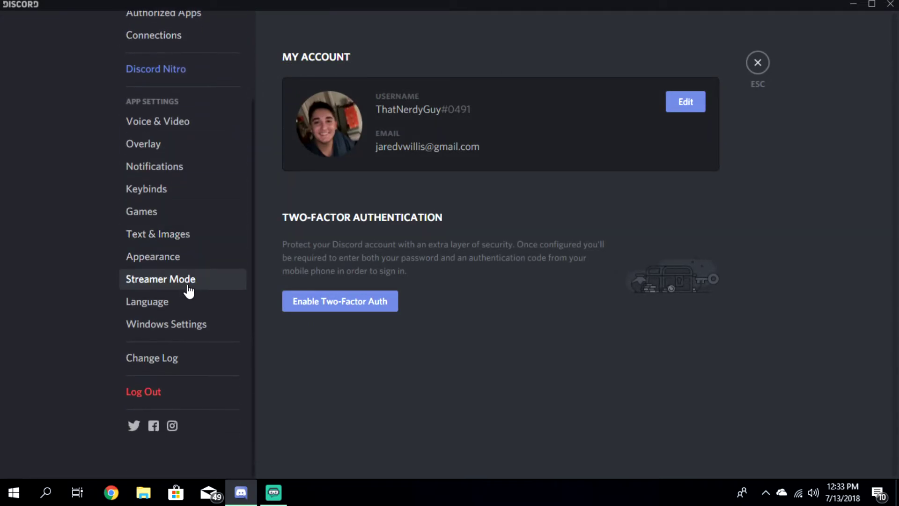
click(156, 281)
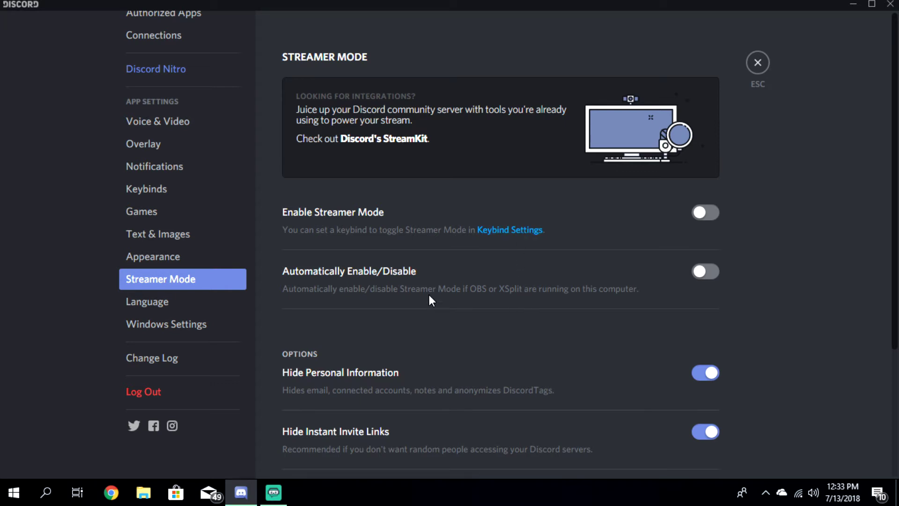
Switch on automatic enable/disable and Streamer Mode itself, then go to Voice & Video.
click(711, 274)
click(700, 215)
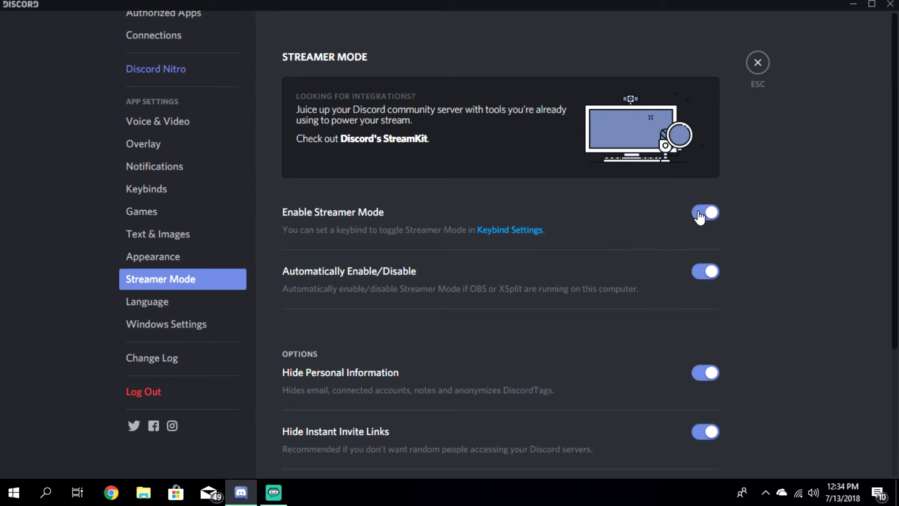
click(187, 125)
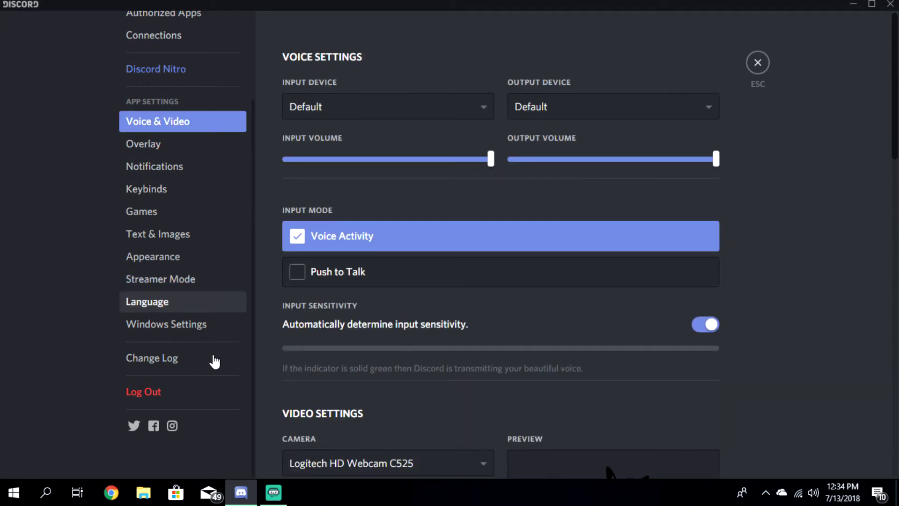
Check My Account, Privacy & Safety and Authorized Apps for details hidden by Streamer Mode.
scroll(171, 245, up, 2)
scroll(171, 246, up, 5)
click(150, 77)
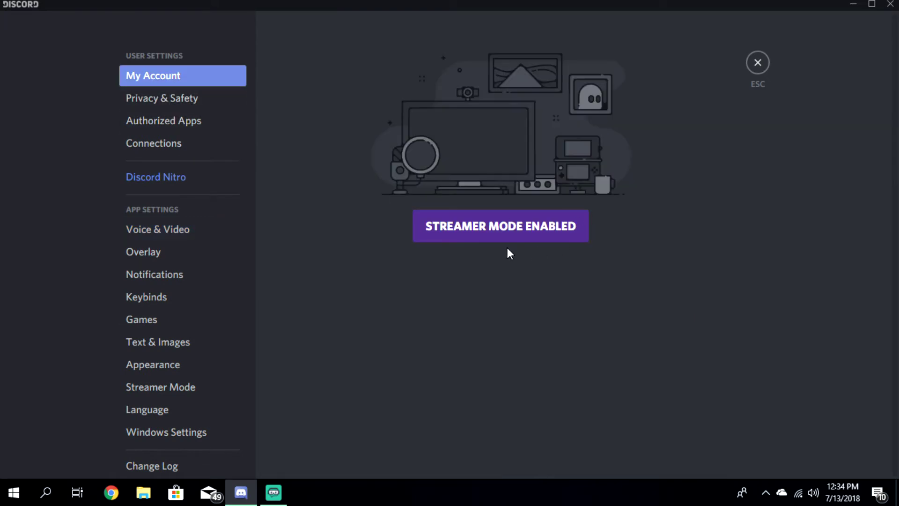
click(155, 98)
scroll(442, 229, down, 9)
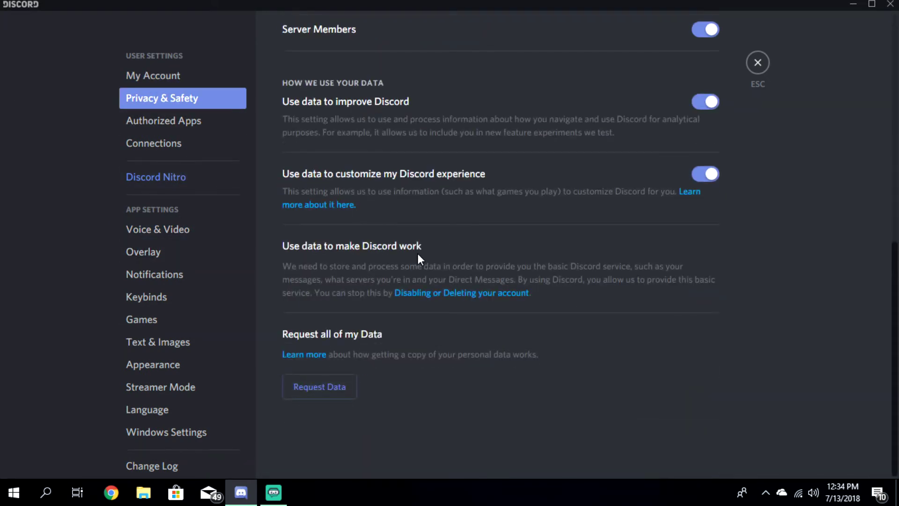
scroll(420, 255, up, 8)
click(161, 127)
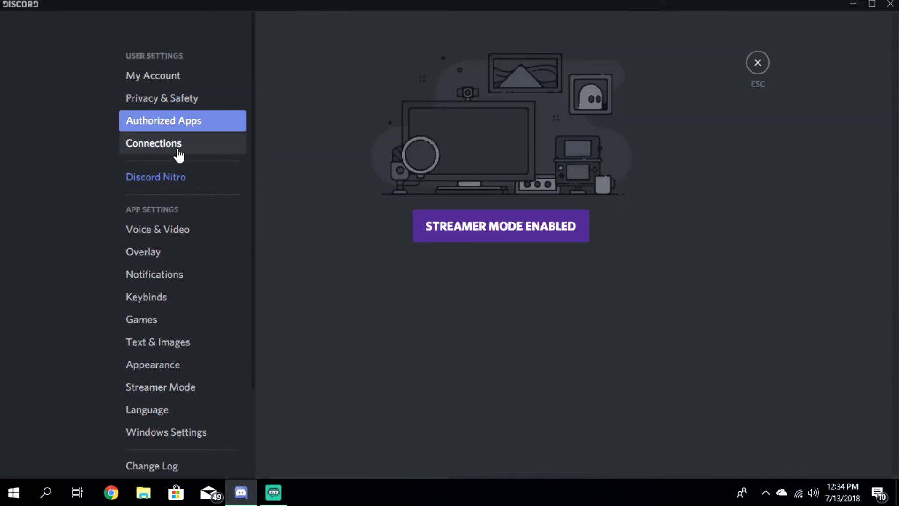
Browse Connections, Voice & Video, Overlay and Notifications, ending on Keybinds with Toggle Streamer Mode bound to H + F.
click(177, 148)
click(170, 239)
click(165, 254)
click(171, 279)
click(172, 298)
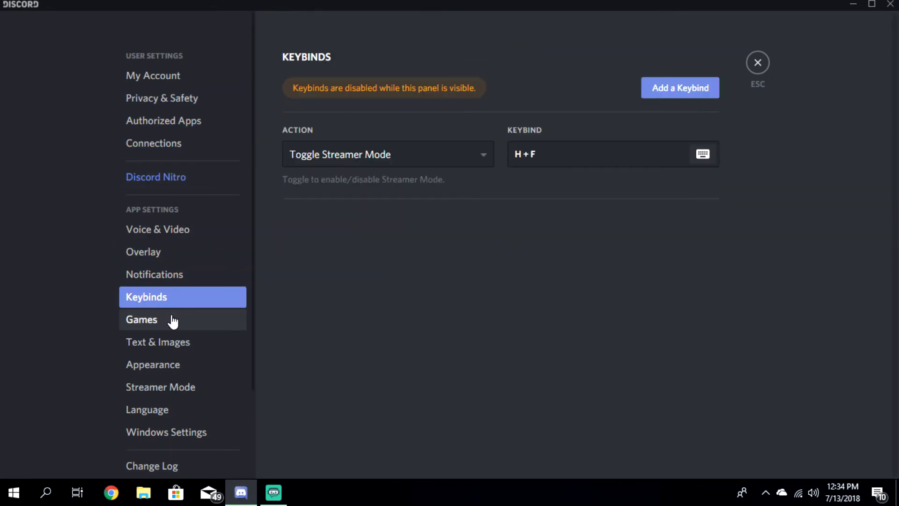
click(174, 318)
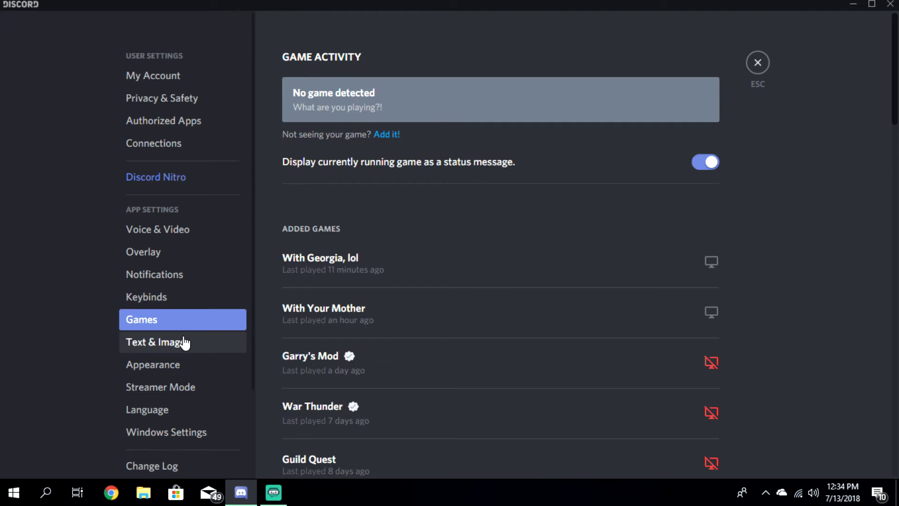
click(168, 299)
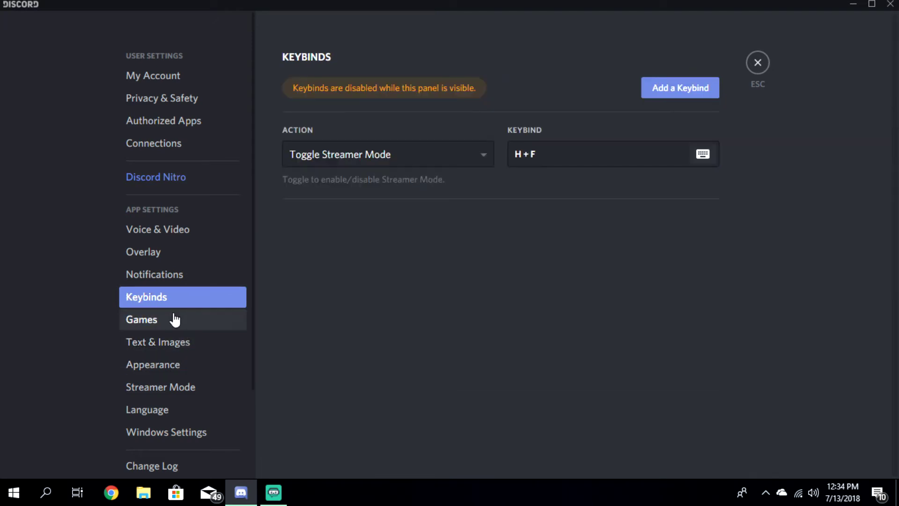
click(482, 158)
scroll(358, 220, up, 1)
scroll(352, 220, down, 1)
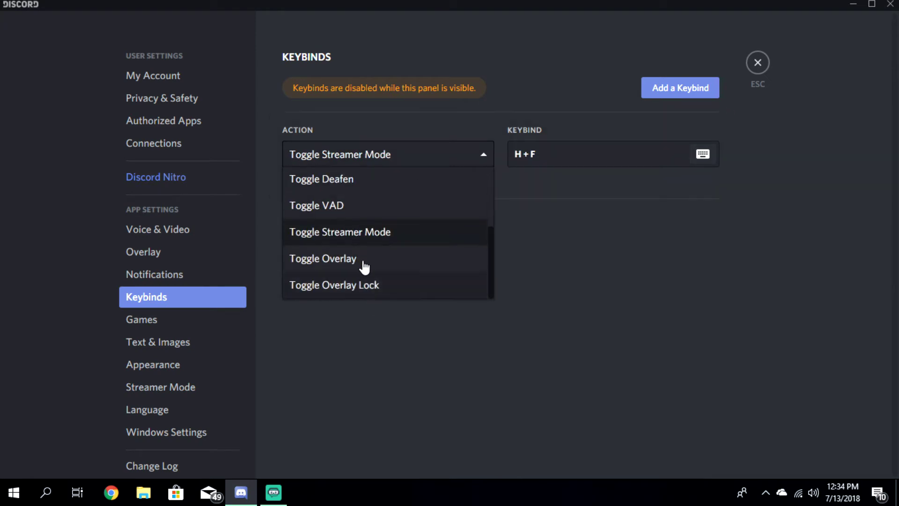
click(359, 237)
click(378, 165)
click(464, 149)
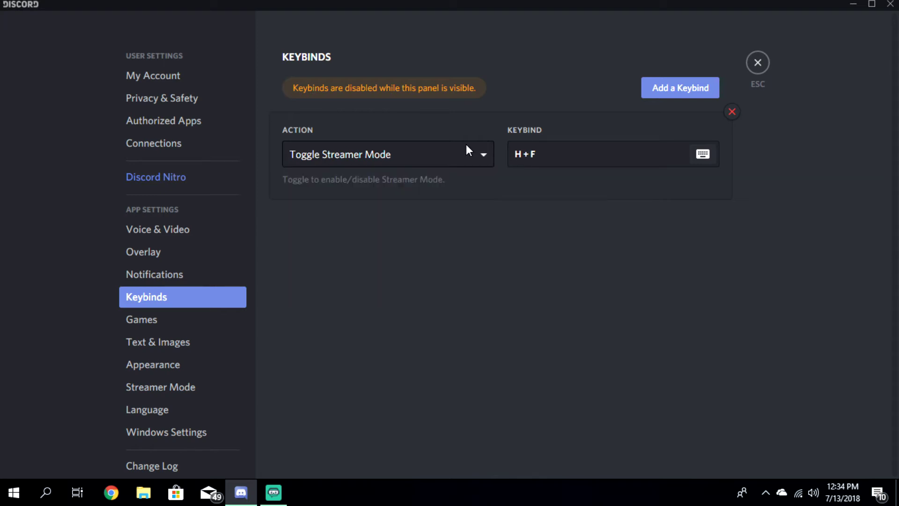
click(669, 161)
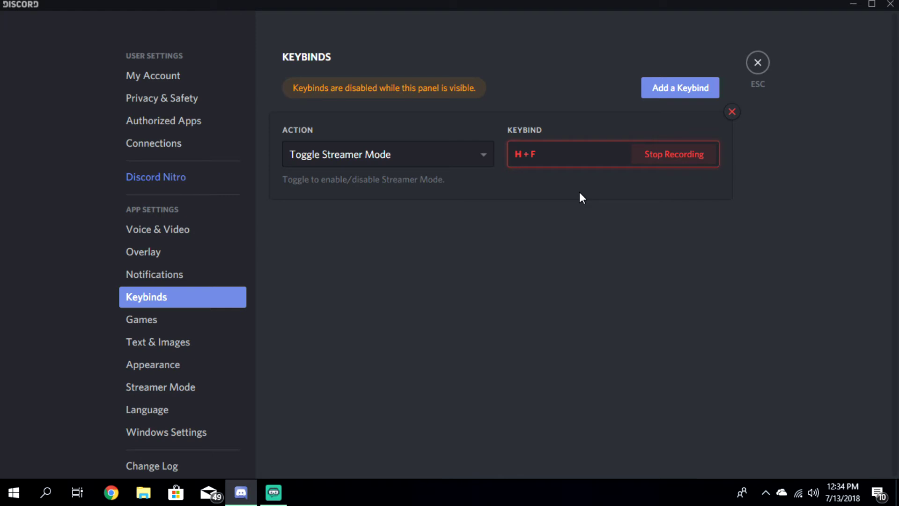
key(h+g)
key(f)
key(t+i)
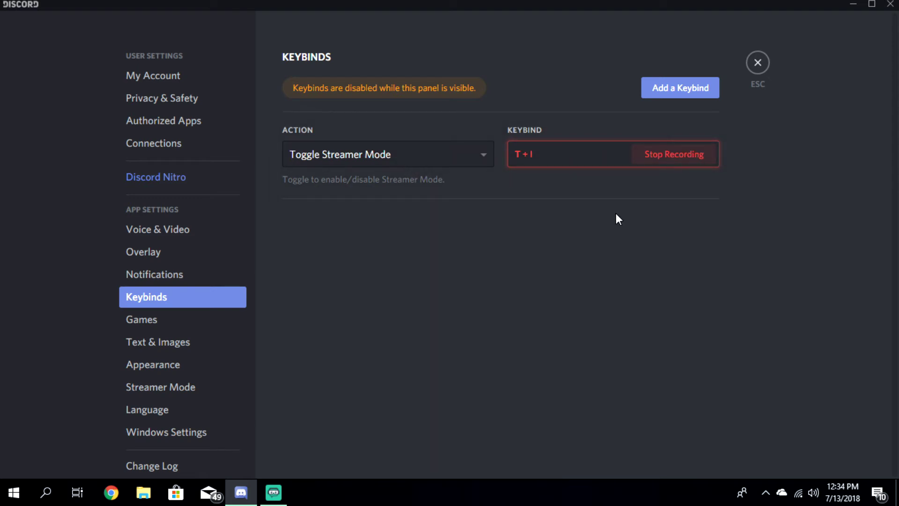
key(h+f)
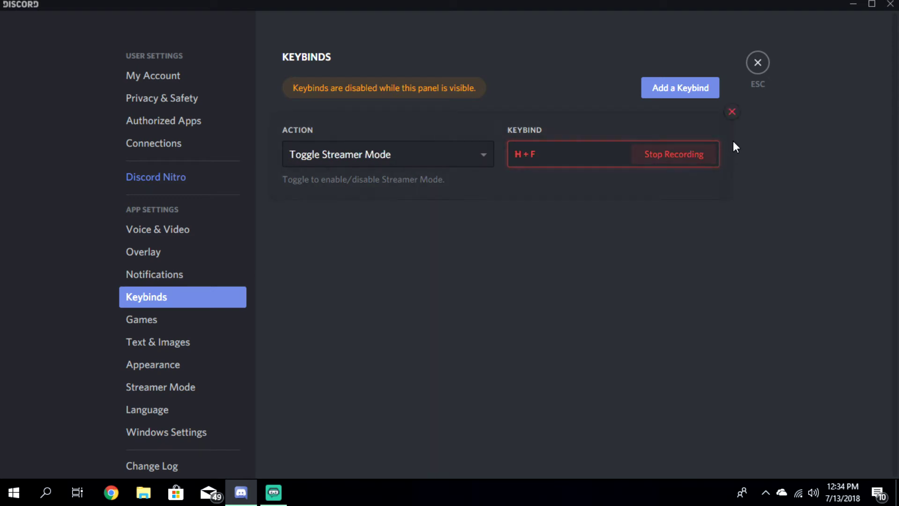
click(679, 167)
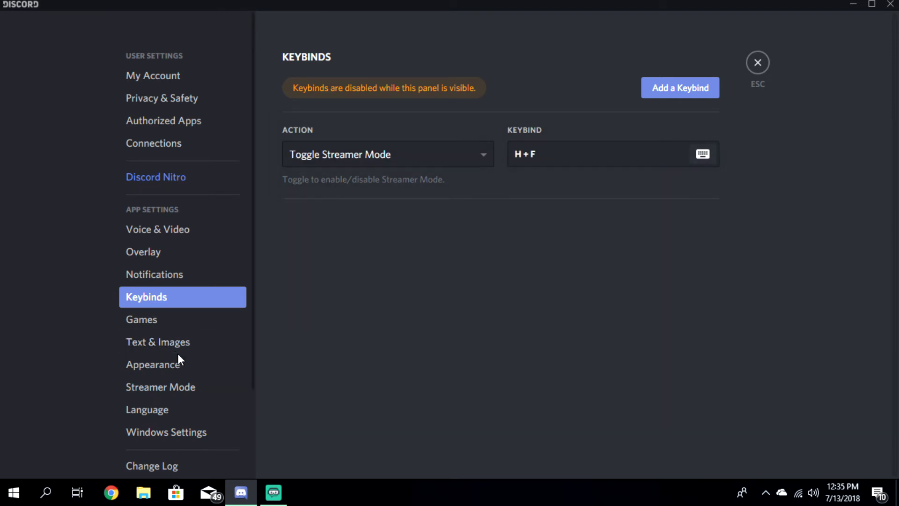
Turn Streamer Mode off on its settings page and test the Ctrl+Shift+S toggle shortcut.
click(150, 388)
click(707, 215)
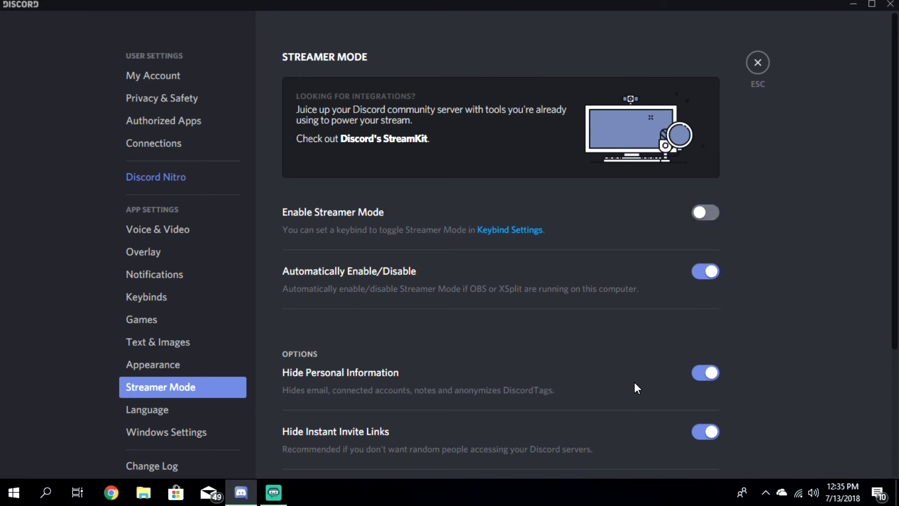
key(ctrl+shift+s)
key(ctrl+shift+s)
key(ctrl+shift+s)
key(ctrl+shift+s)
Revisit Privacy & Safety, My Account and Voice & Video to check which details are hidden.
click(163, 96)
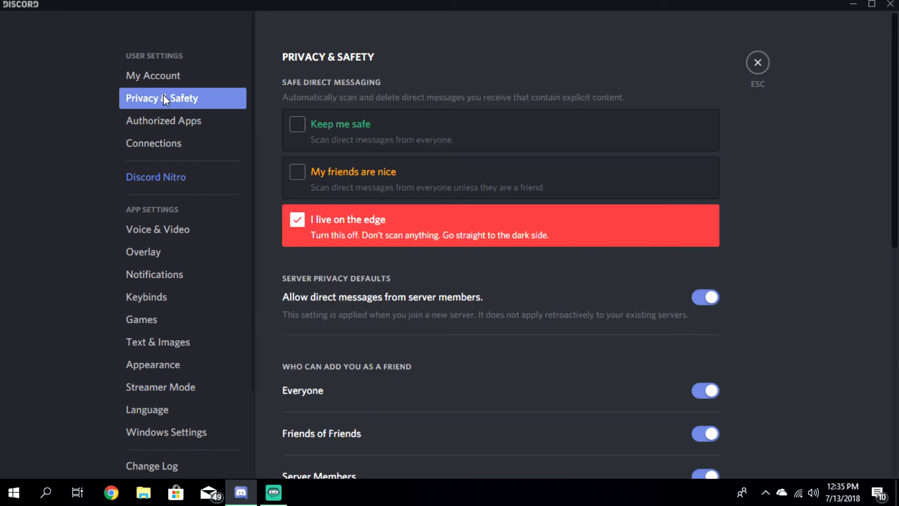
click(172, 74)
click(174, 231)
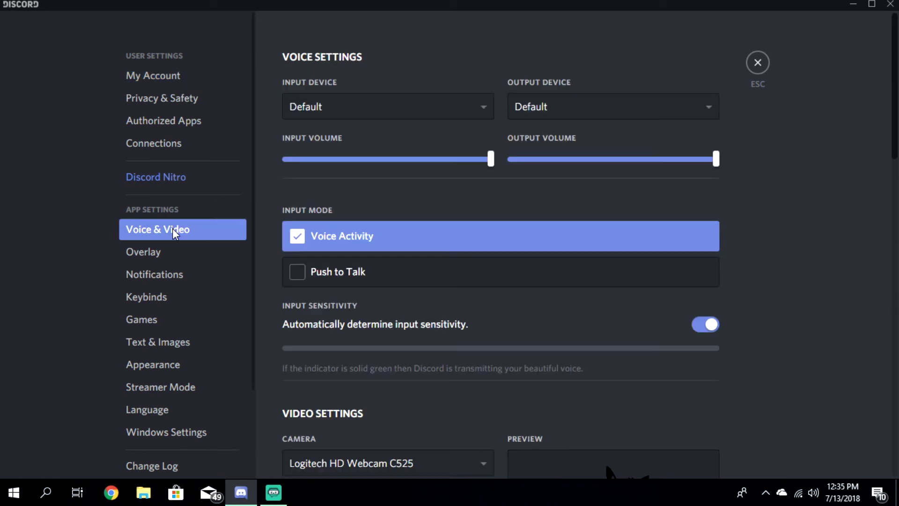
click(172, 71)
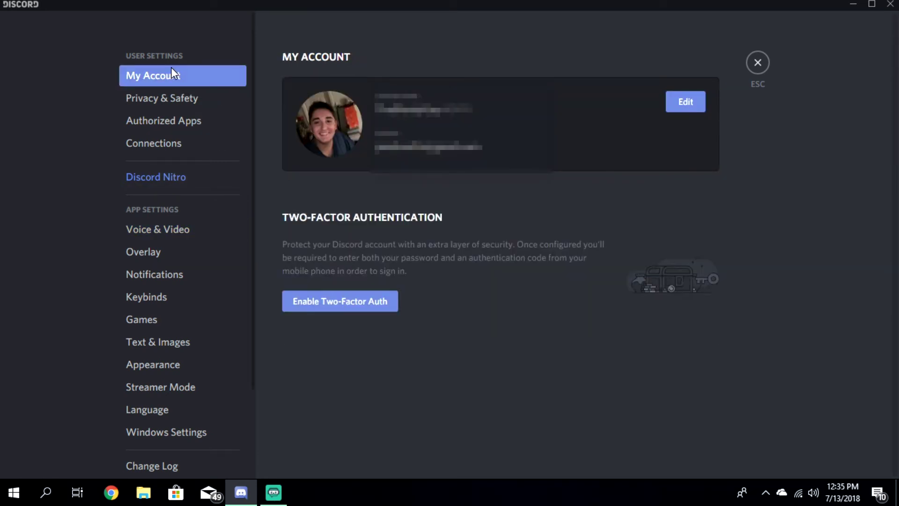
click(180, 227)
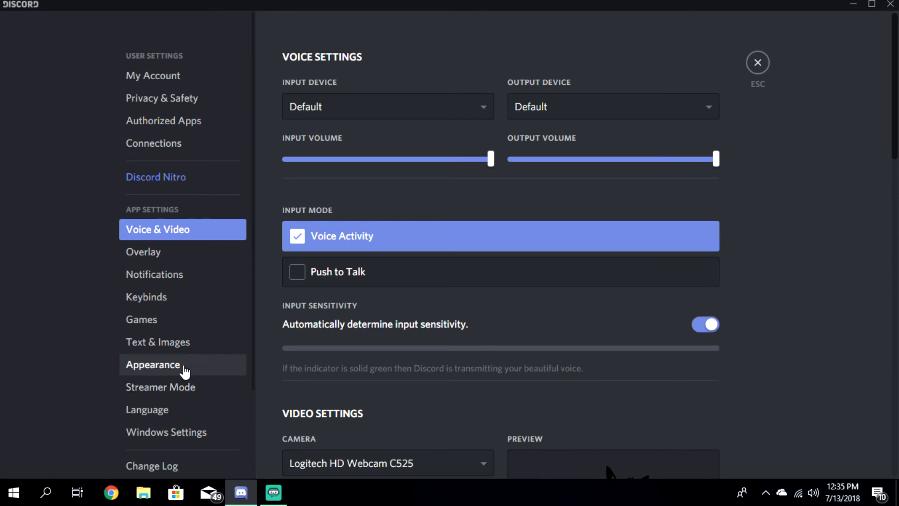
On the Streamer Mode page, retoggle the switches, leaving auto enable/disable on and Streamer Mode off.
click(195, 390)
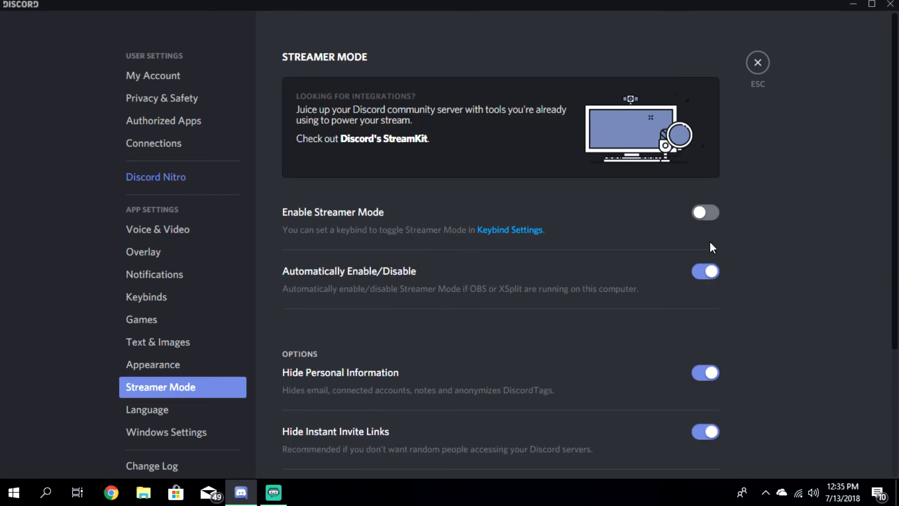
click(705, 219)
click(707, 274)
click(706, 272)
click(707, 214)
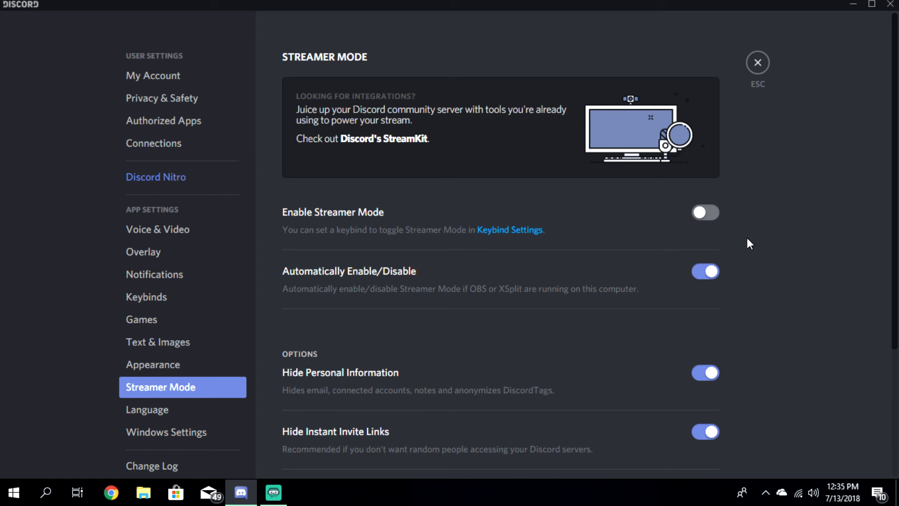